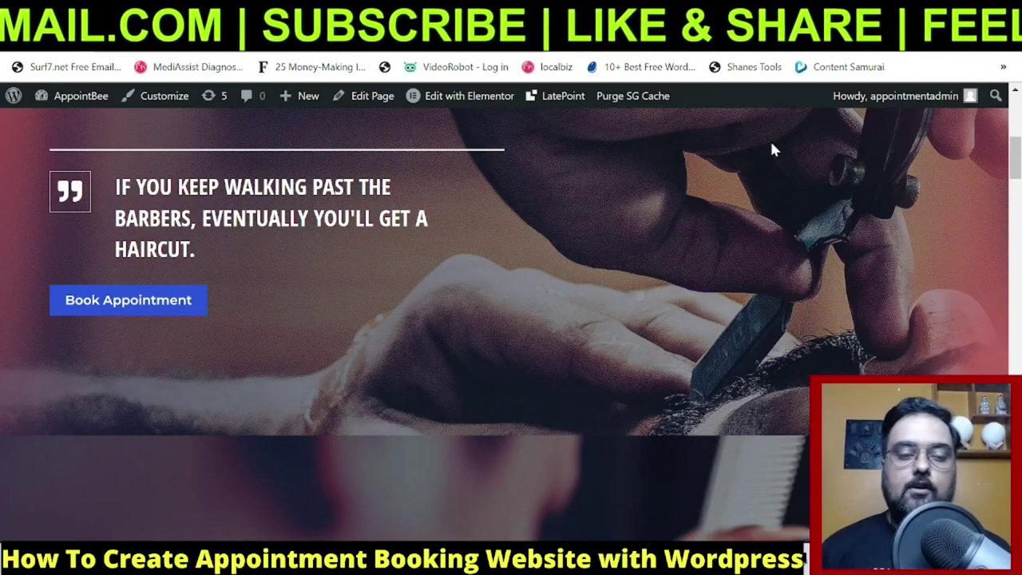
Go back from the live barber home page to the AppointBee admin Dashboard.
{"action": "key", "text": "alt+Left"}
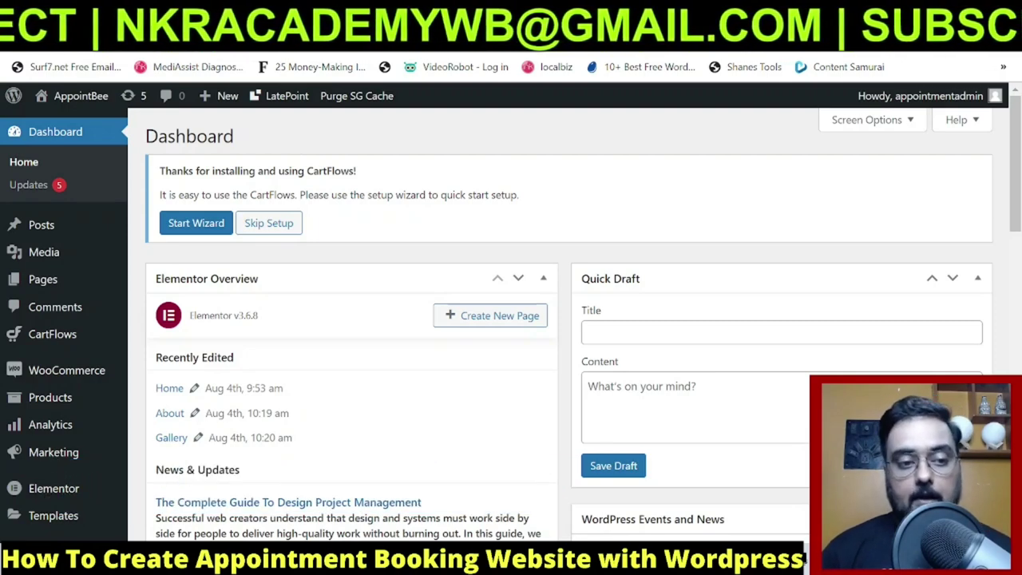
Filter the installed themes by 'astra' to confirm Astra is the active theme.
{"action": "left_click_drag", "start_coordinate": [1015, 152], "coordinate": [1015, 220]}
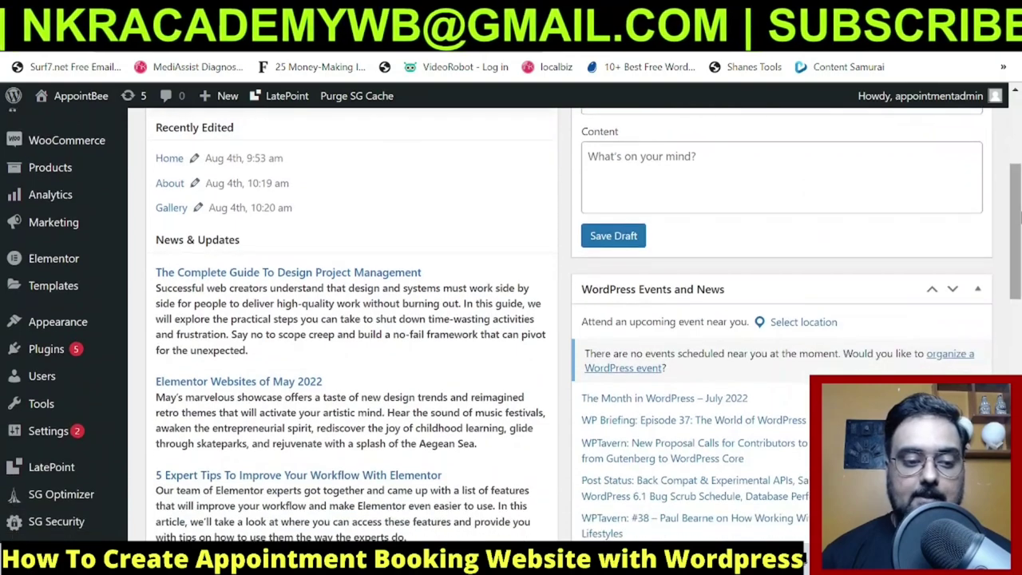
{"action": "mouse_move", "coordinate": [53, 327]}
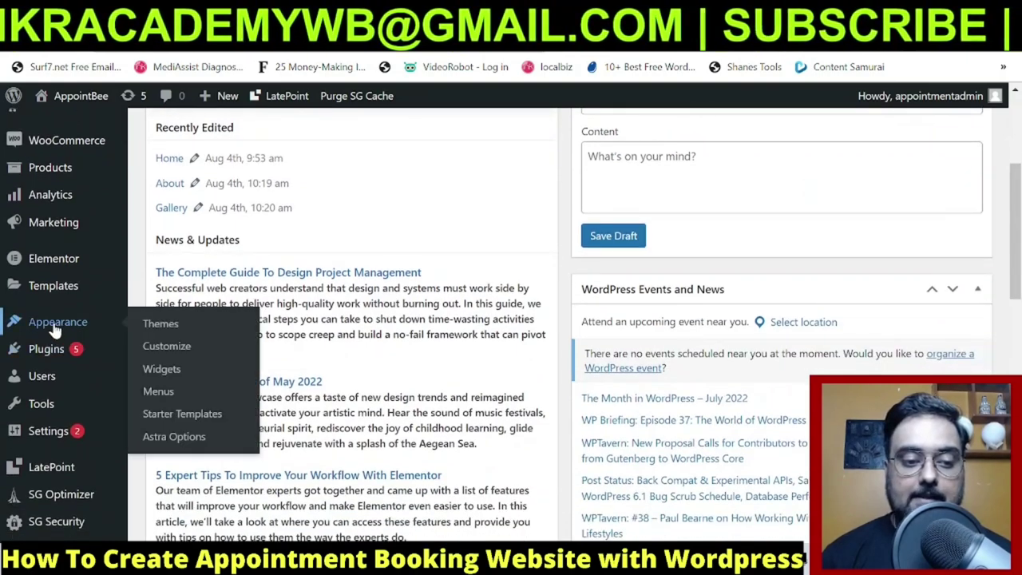
{"action": "left_click", "coordinate": [161, 328]}
{"action": "left_click", "coordinate": [416, 137]}
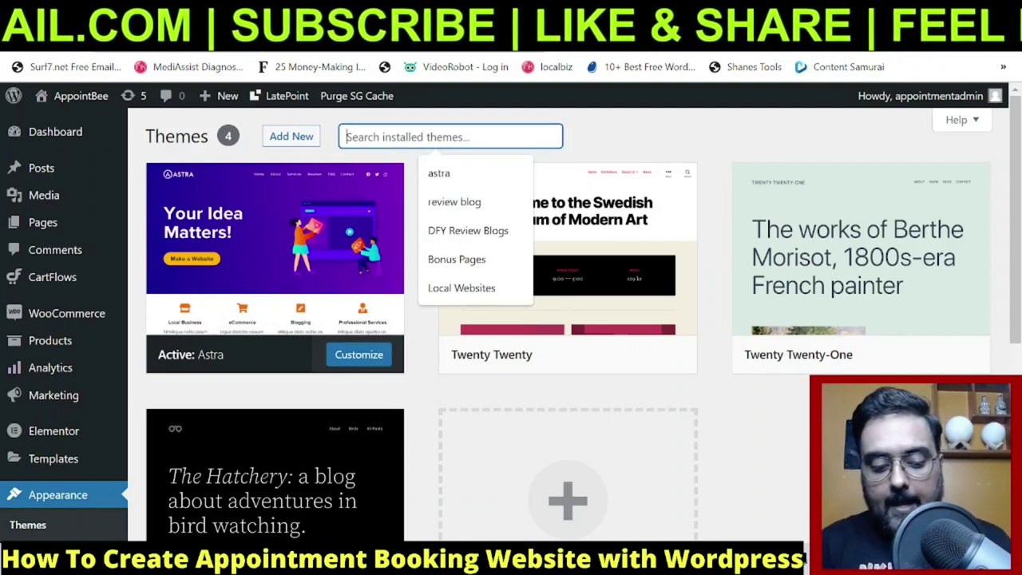
{"action": "type", "text": "astra"}
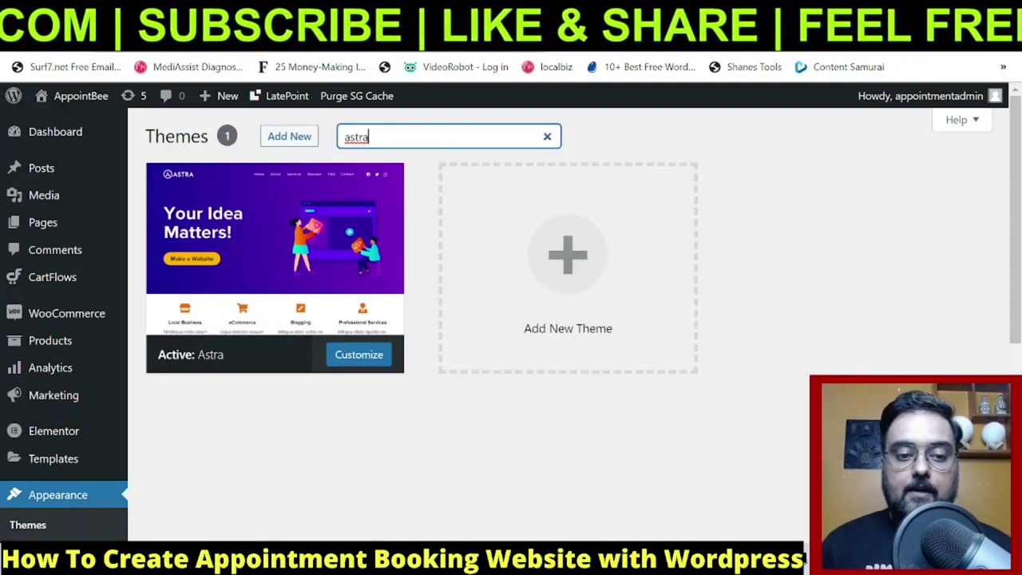
{"action": "mouse_move", "coordinate": [338, 258]}
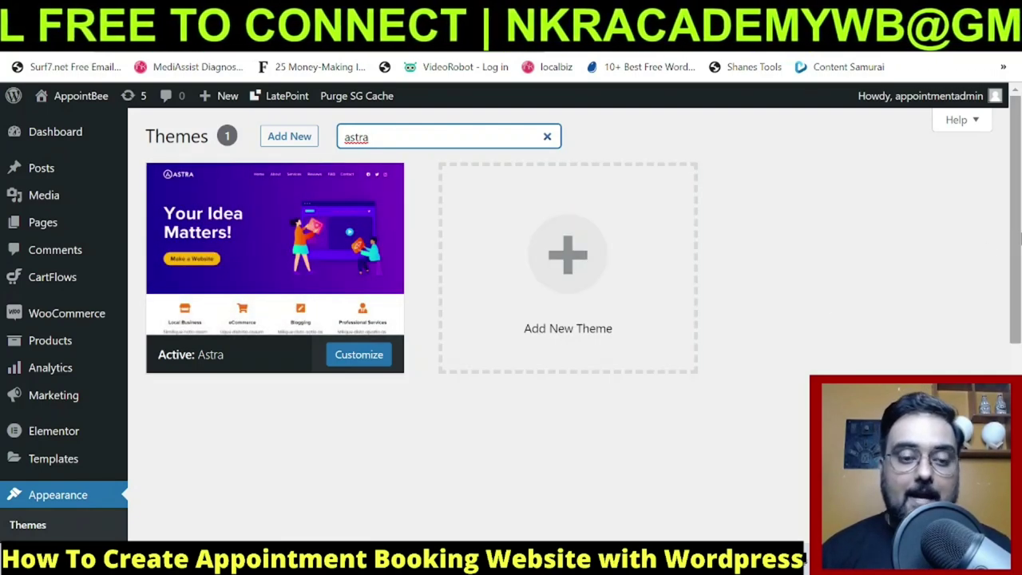
{"action": "scroll", "coordinate": [1020, 239], "scroll_direction": "down", "scroll_amount": 2}
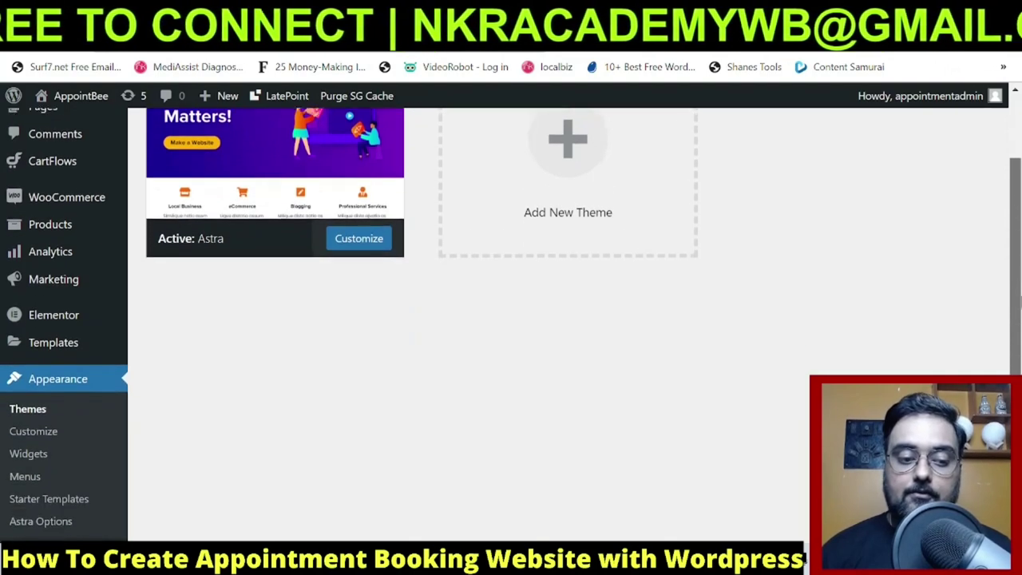
{"action": "scroll", "coordinate": [511, 319], "scroll_direction": "down", "scroll_amount": 2}
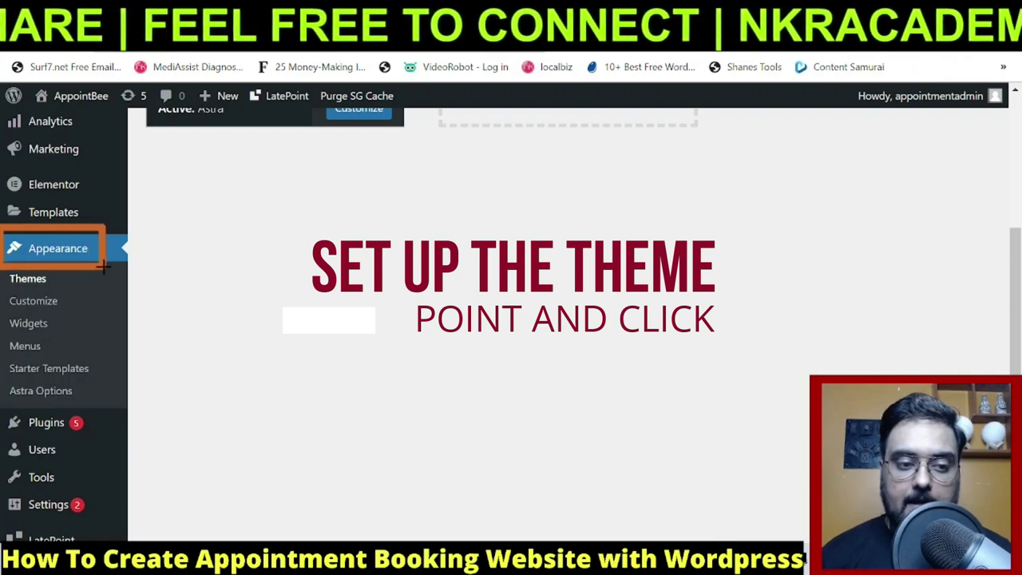
Browse the Astra Starter Templates library grid.
{"action": "left_click", "coordinate": [42, 371]}
{"action": "scroll", "coordinate": [512, 320], "scroll_direction": "down", "scroll_amount": 5}
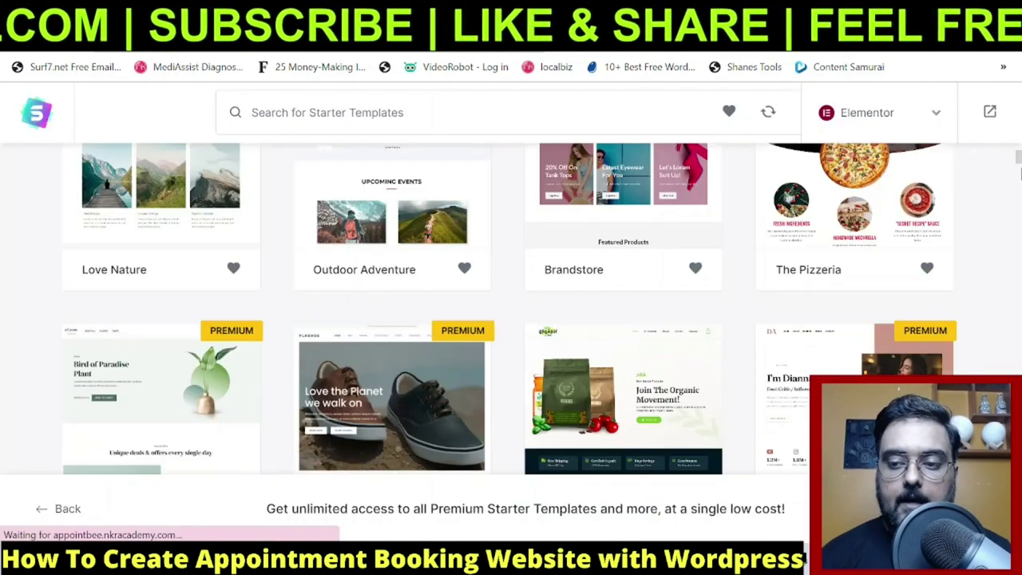
{"action": "scroll", "coordinate": [512, 312], "scroll_direction": "down", "scroll_amount": 3}
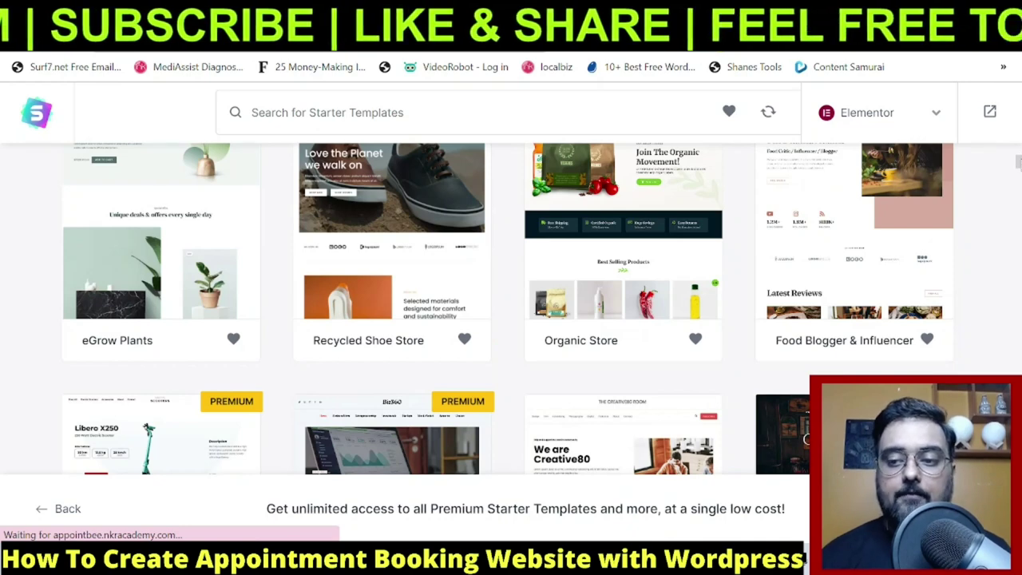
{"action": "scroll", "coordinate": [511, 319], "scroll_direction": "down", "scroll_amount": 1}
{"action": "scroll", "coordinate": [511, 319], "scroll_direction": "down", "scroll_amount": 4}
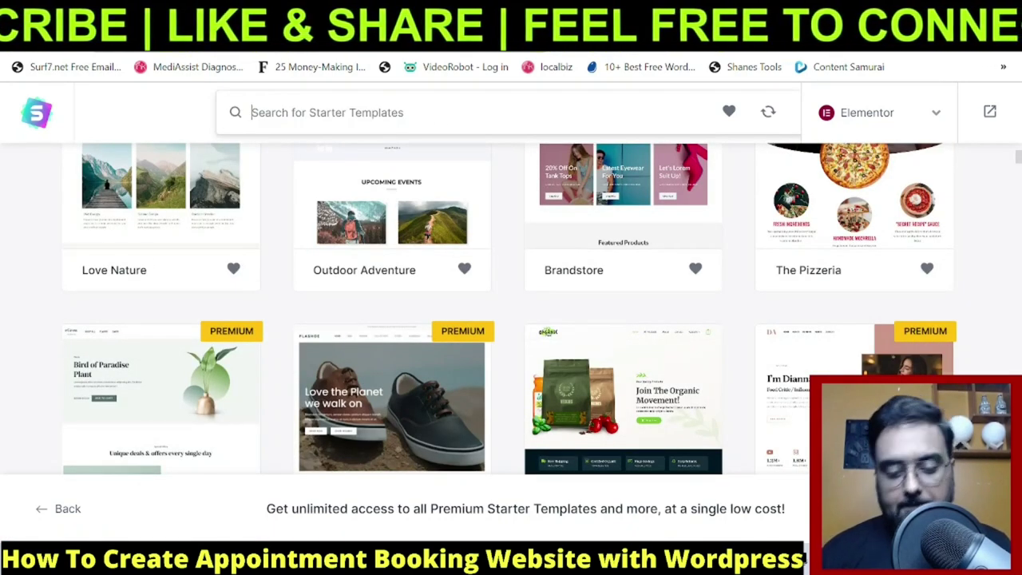
Search the starter templates for 'agency', then replace the search with 'beauty'.
{"action": "type", "text": "agency"}
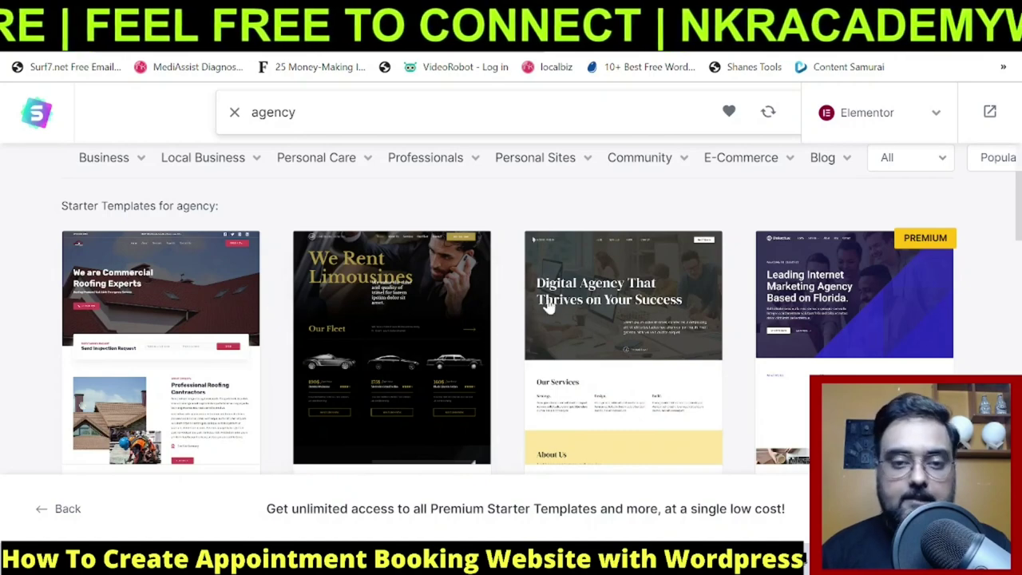
{"action": "key", "text": "shift+Left"}
{"action": "key", "text": "shift+Left"}
{"action": "key", "text": "shift+Left"}
{"action": "key", "text": "shift+Left"}
{"action": "key", "text": "shift+Left"}
{"action": "key", "text": "shift+Left"}
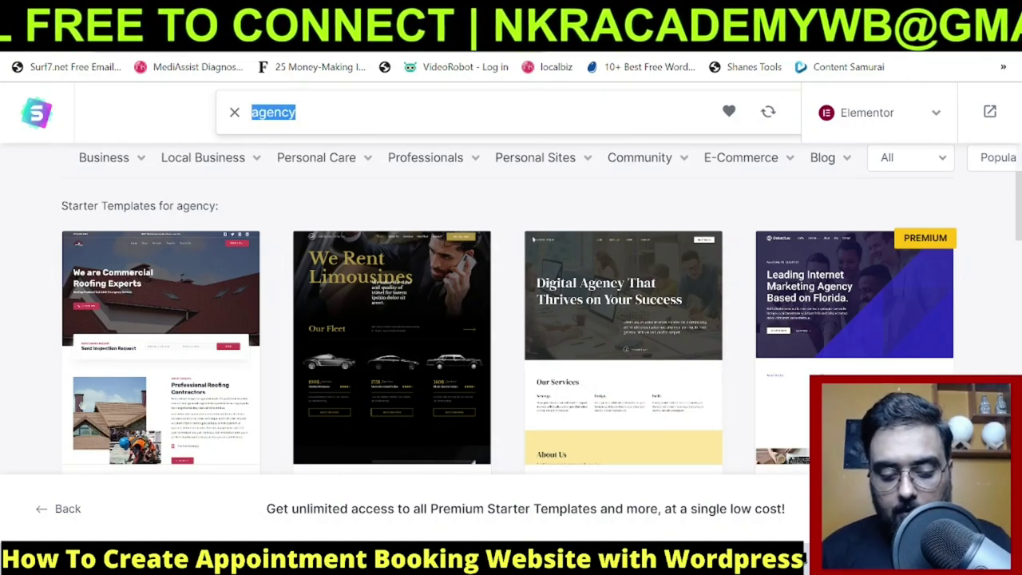
{"action": "type", "text": "beauty"}
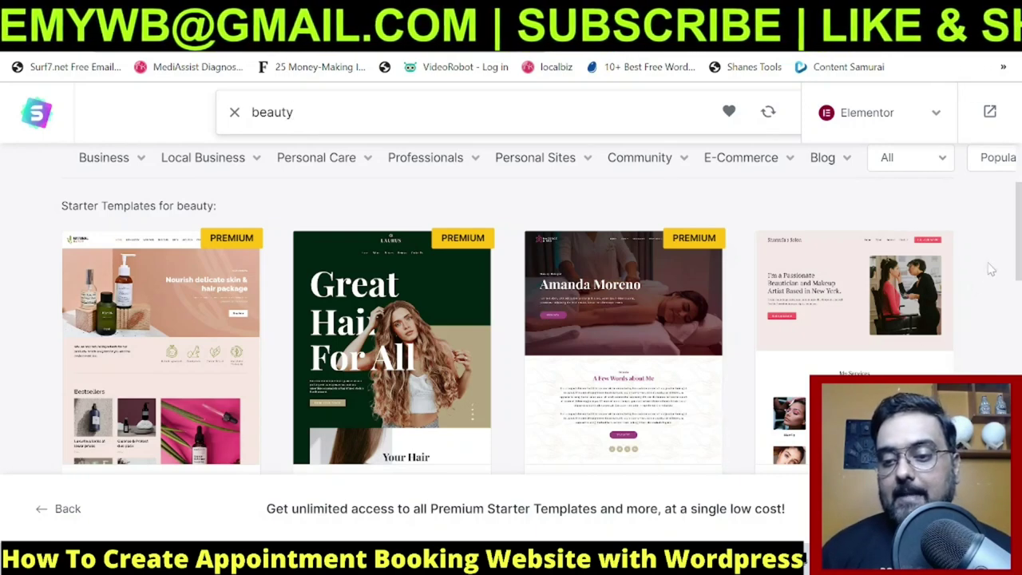
{"action": "left_click_drag", "start_coordinate": [1020, 237], "coordinate": [1020, 331]}
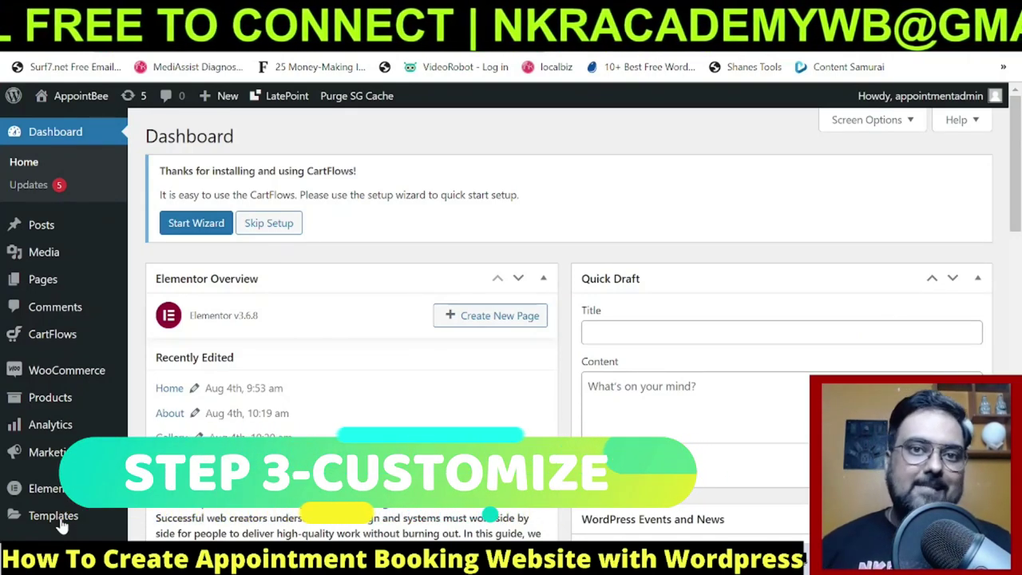
Open the barber shop site in a new tab and launch Edit with Elementor.
{"action": "mouse_move", "coordinate": [78, 104]}
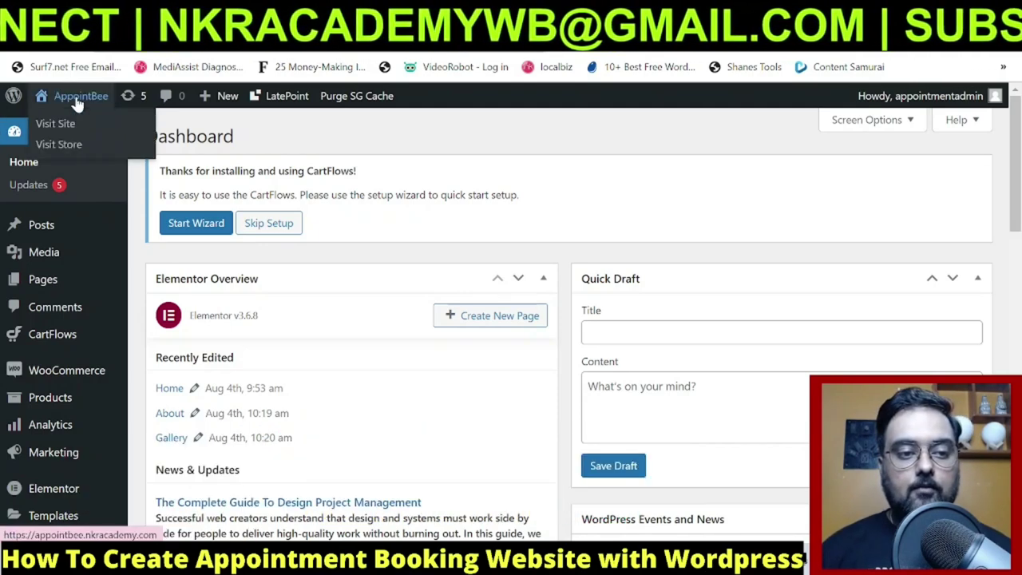
{"action": "right_click", "coordinate": [67, 129]}
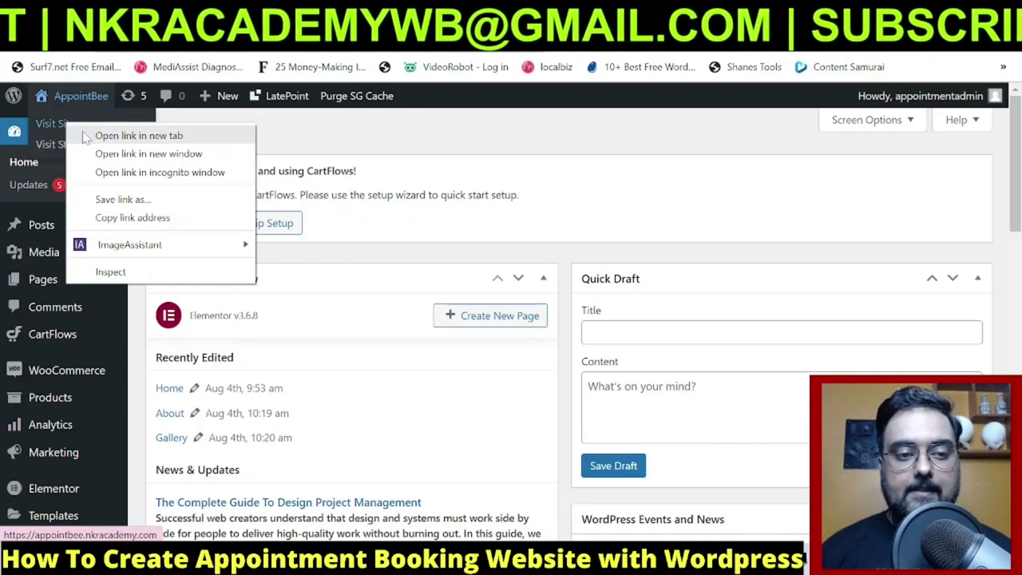
{"action": "left_click", "coordinate": [81, 132]}
{"action": "left_click", "coordinate": [240, 16]}
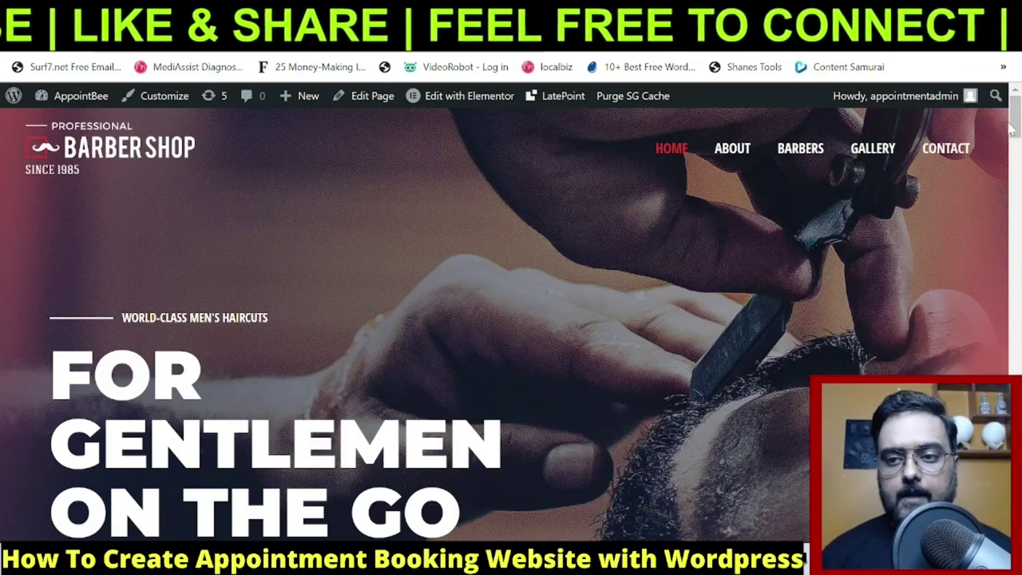
{"action": "mouse_move", "coordinate": [1016, 126]}
{"action": "left_mouse_down"}
{"action": "mouse_move", "coordinate": [1016, 165]}
{"action": "mouse_move", "coordinate": [1016, 124]}
{"action": "left_mouse_up"}
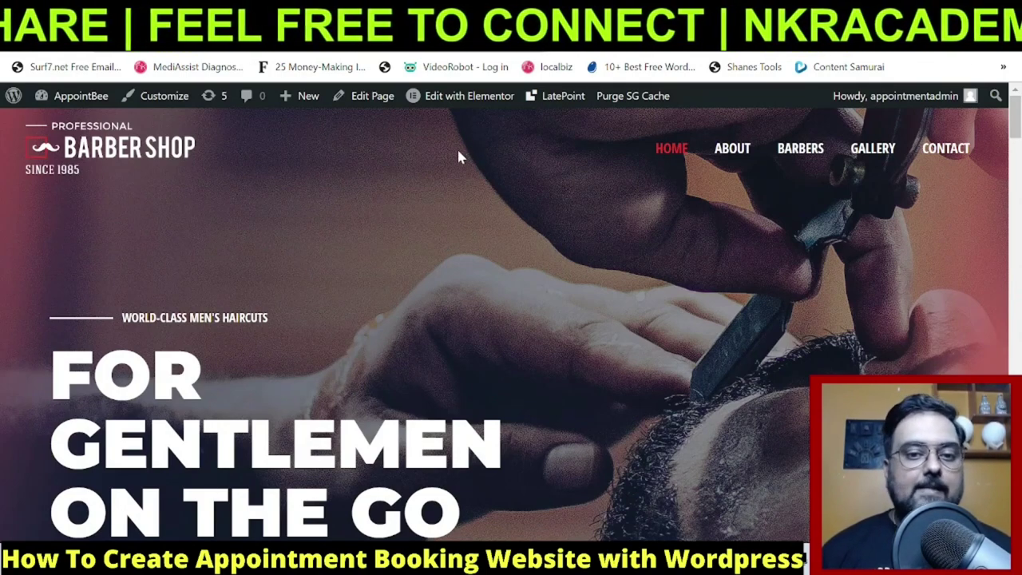
{"action": "mouse_move", "coordinate": [452, 105]}
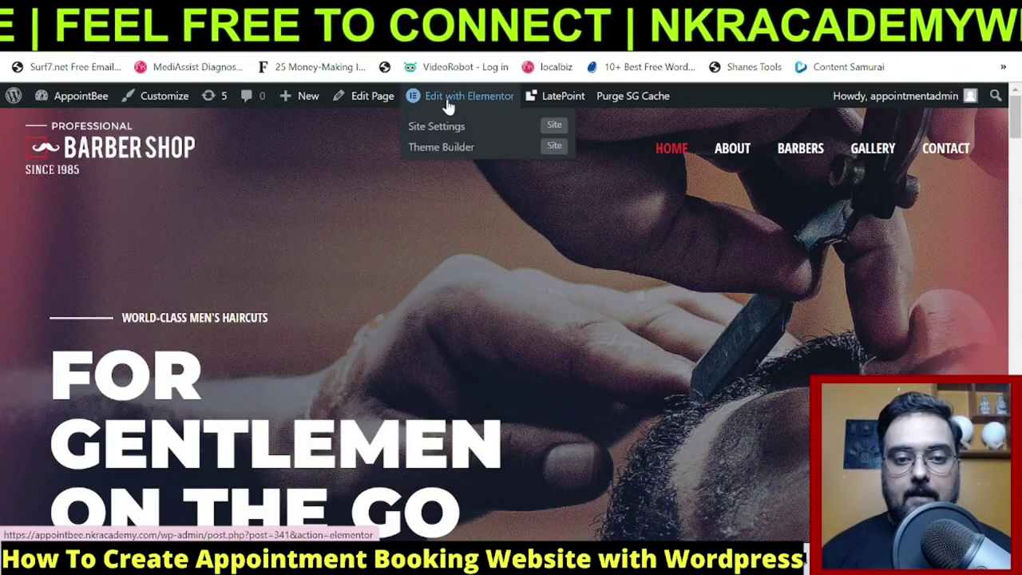
{"action": "left_click", "coordinate": [449, 103]}
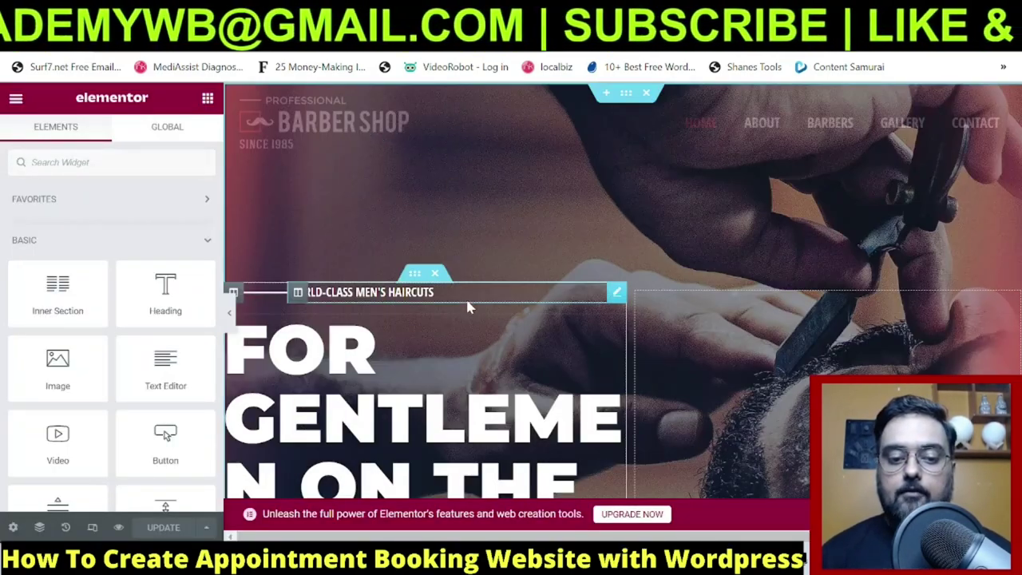
Delete the word 'FOR' so the hero heading reads 'Gentlemen On the Go'.
{"action": "left_click", "coordinate": [407, 342]}
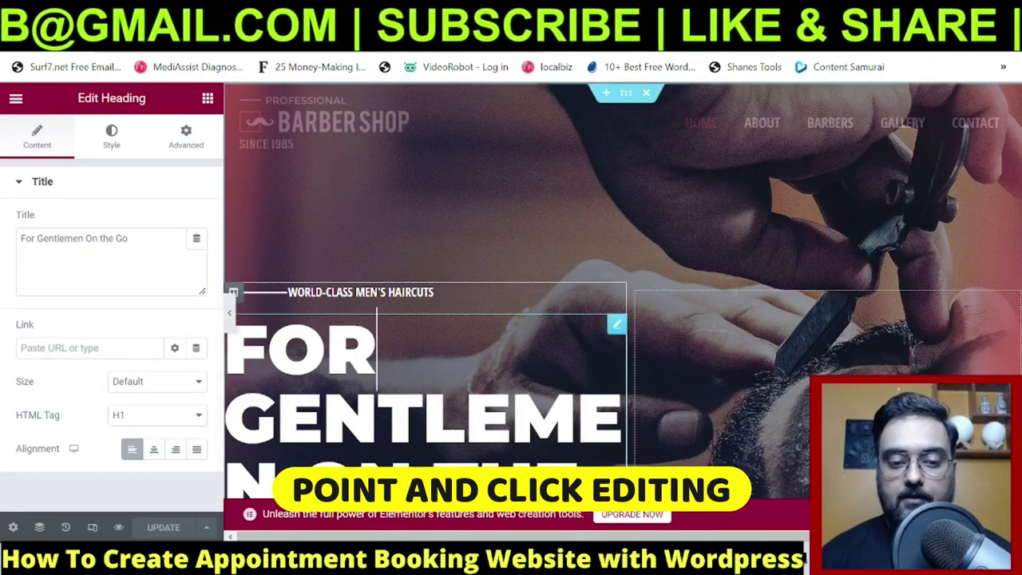
{"action": "left_click_drag", "start_coordinate": [391, 352], "coordinate": [219, 351]}
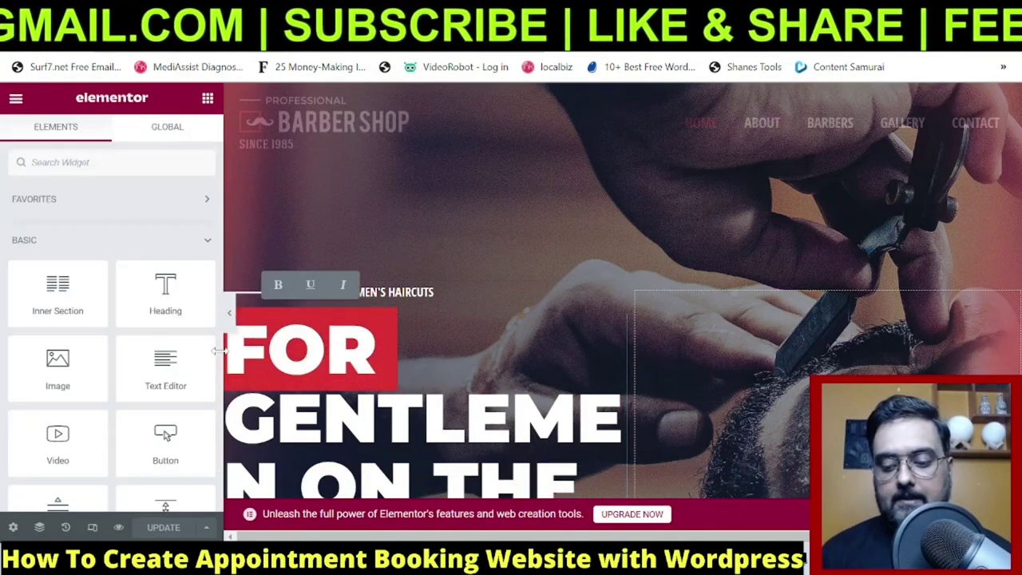
{"action": "key", "text": "BackSpace"}
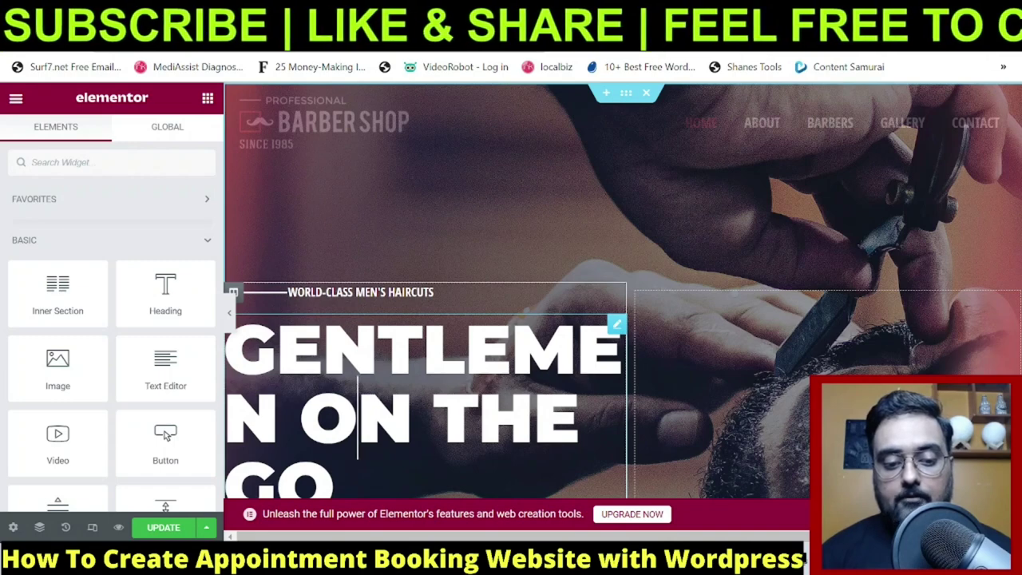
Set the hero heading size to XXL.
{"action": "left_click", "coordinate": [358, 415]}
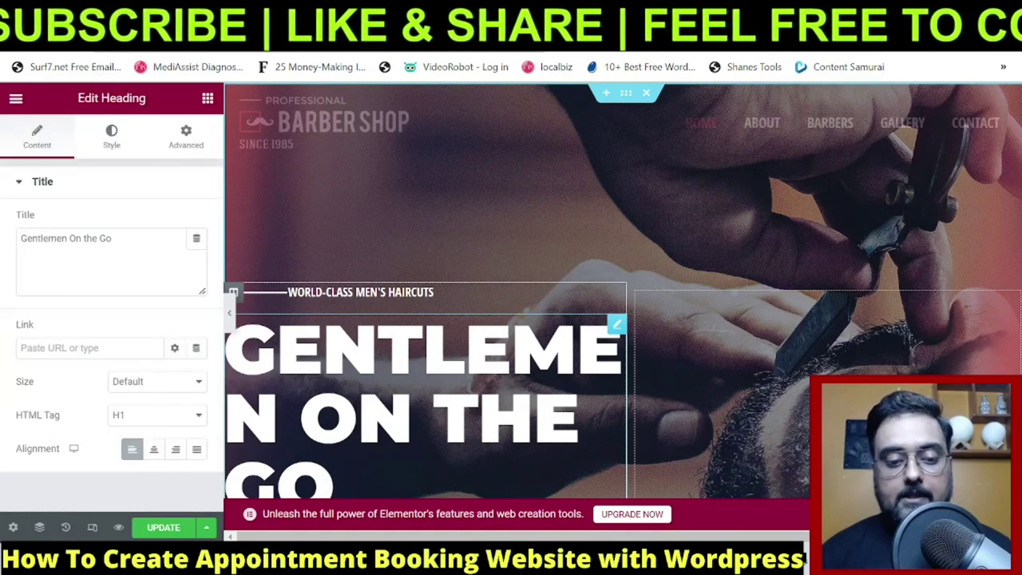
{"action": "left_click", "coordinate": [196, 386]}
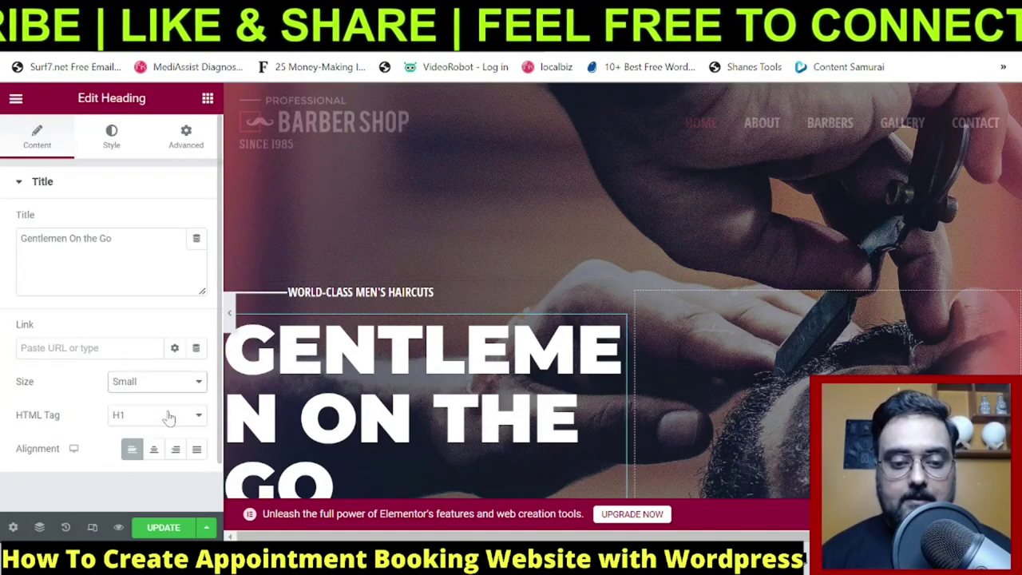
{"action": "left_click", "coordinate": [169, 412]}
{"action": "left_click", "coordinate": [196, 382]}
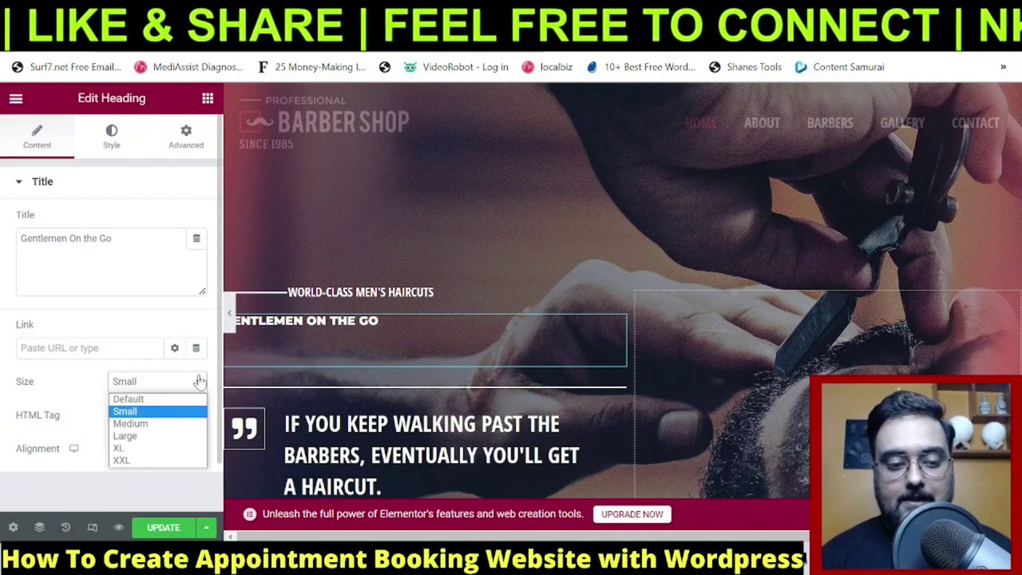
{"action": "left_click", "coordinate": [128, 461]}
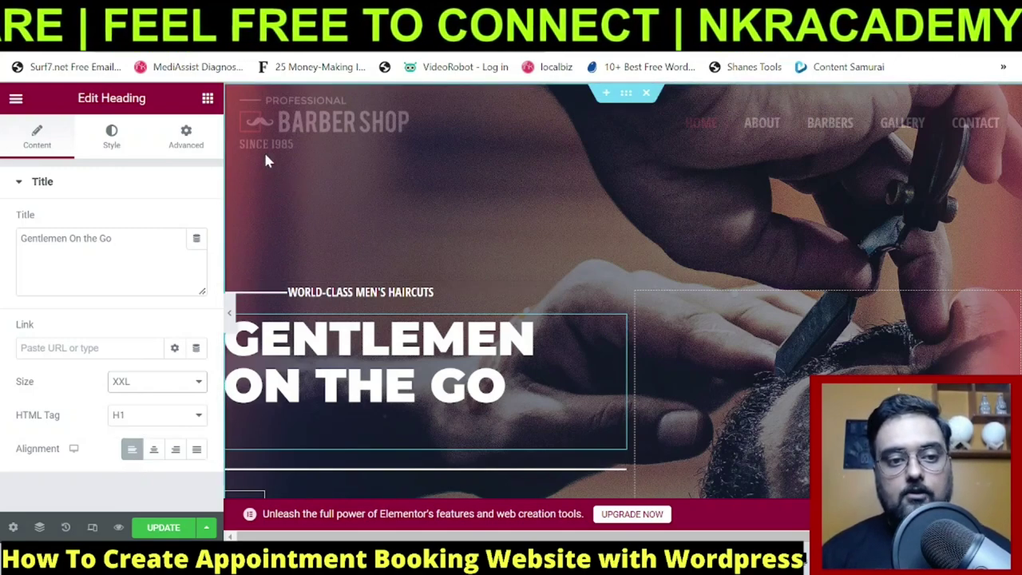
{"action": "left_click", "coordinate": [208, 98]}
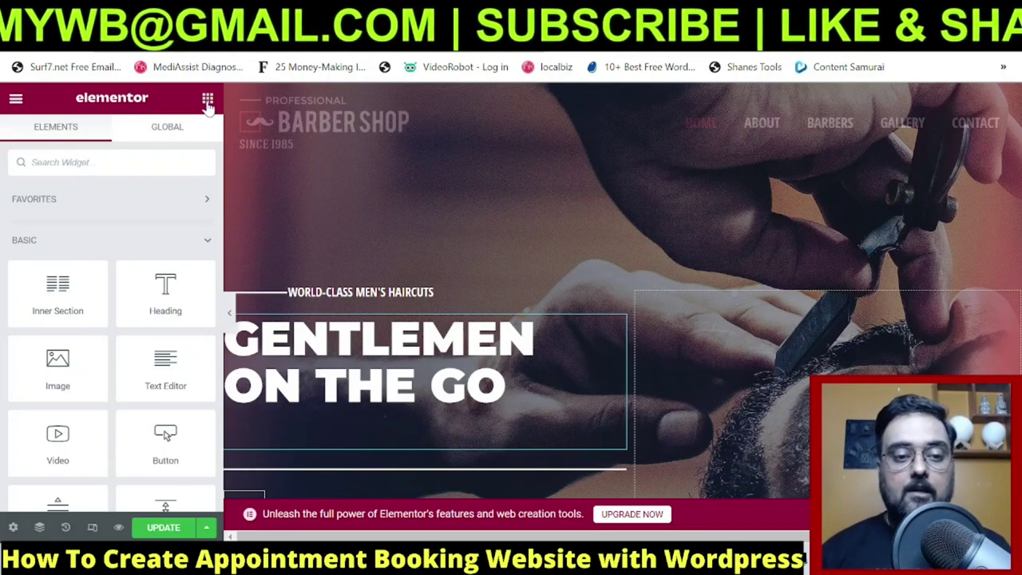
Exit Elementor to the Dashboard without saving, confirming Leave.
{"action": "left_click", "coordinate": [16, 100]}
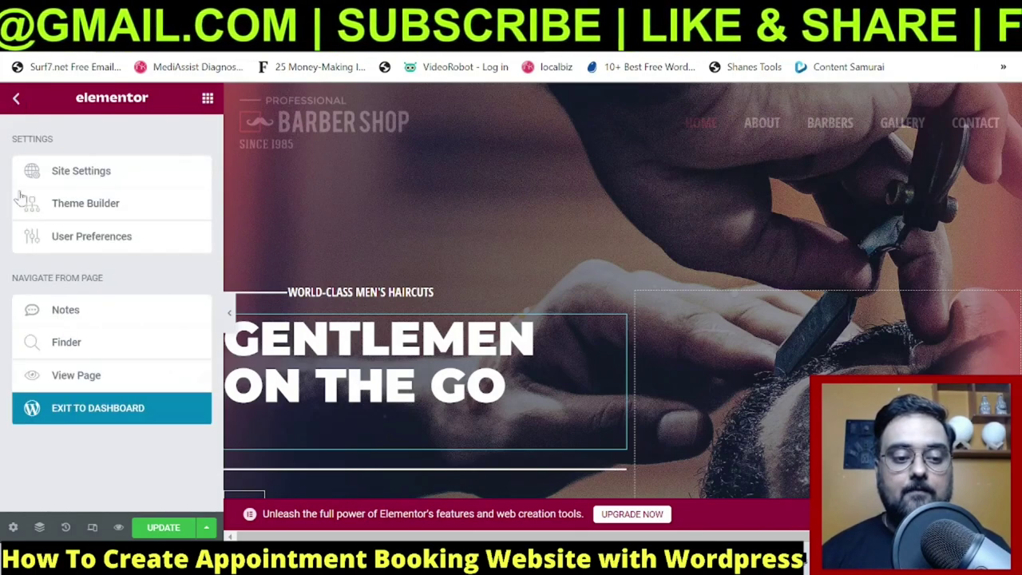
{"action": "left_click", "coordinate": [83, 409]}
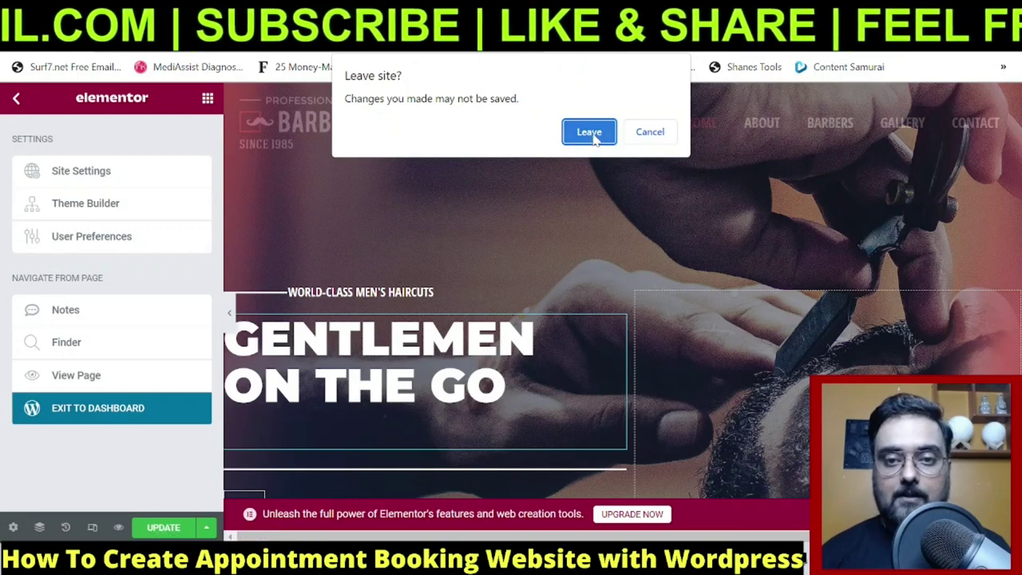
{"action": "left_click", "coordinate": [590, 132]}
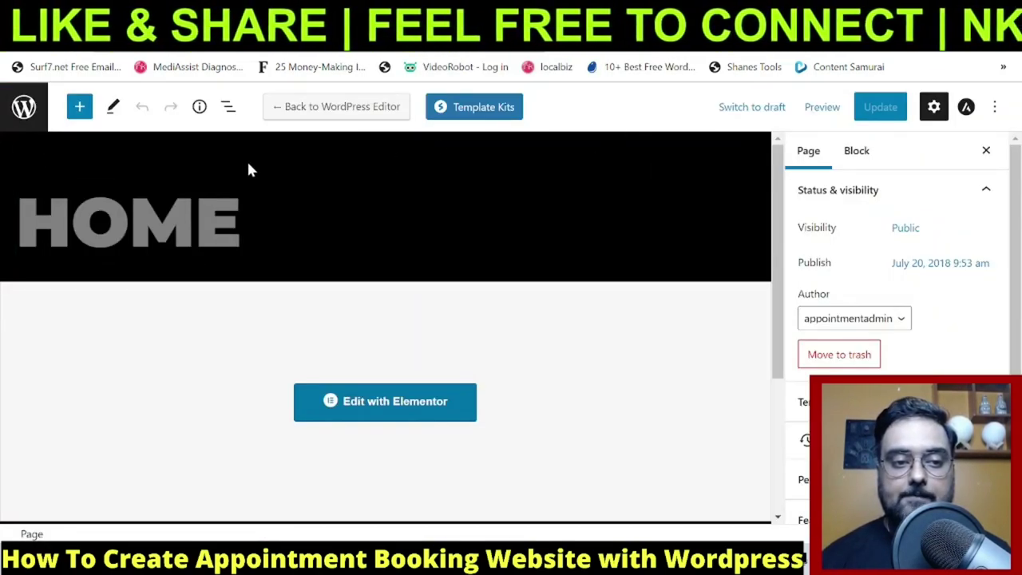
{"action": "left_click", "coordinate": [22, 104]}
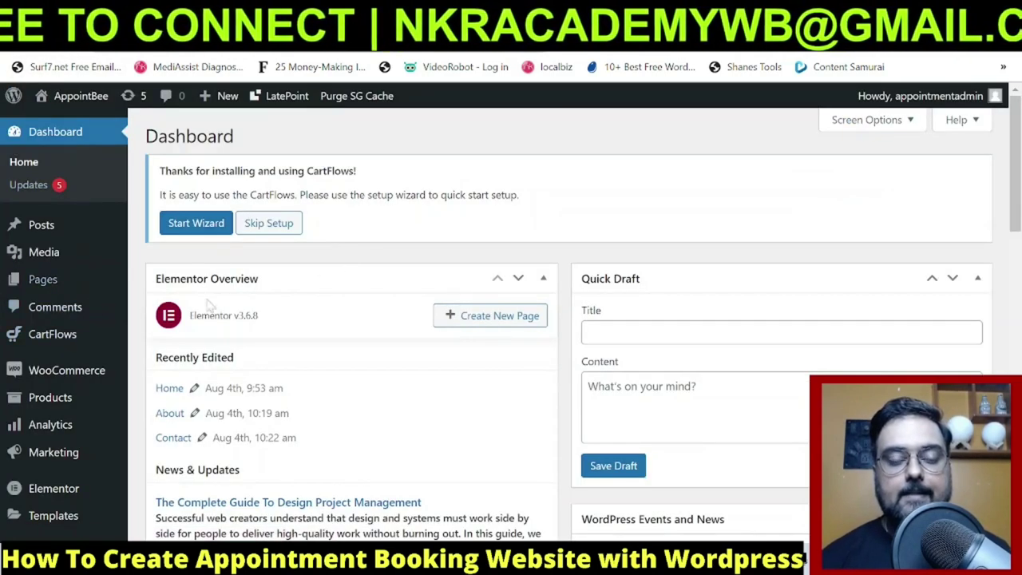